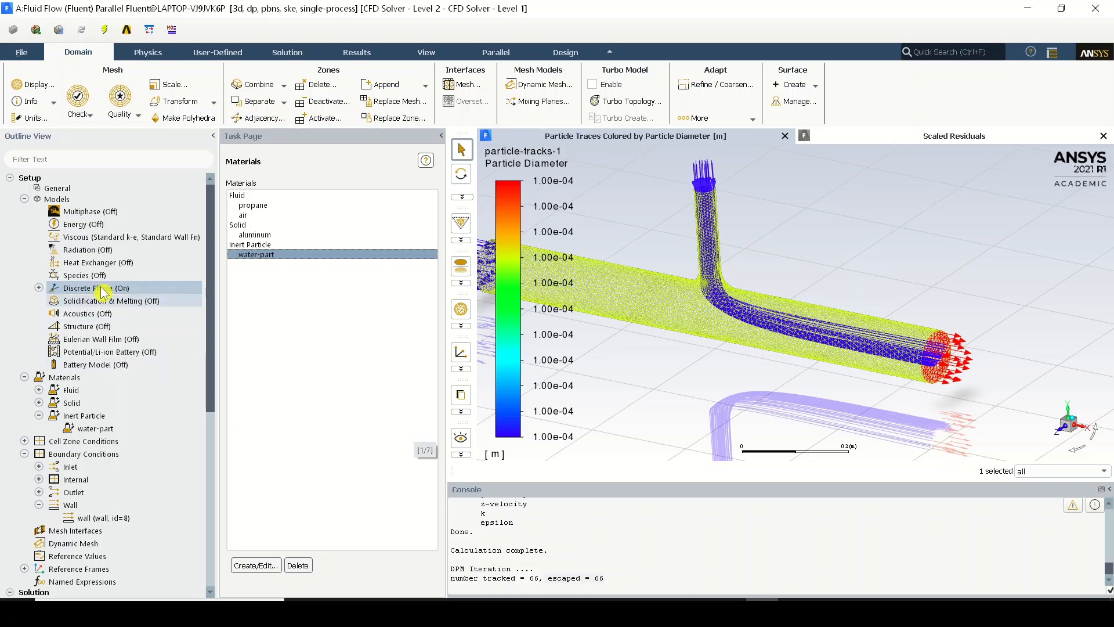
Open the properties of the discrete phase injection abc.
left_click(39, 288)
double_click(82, 311)
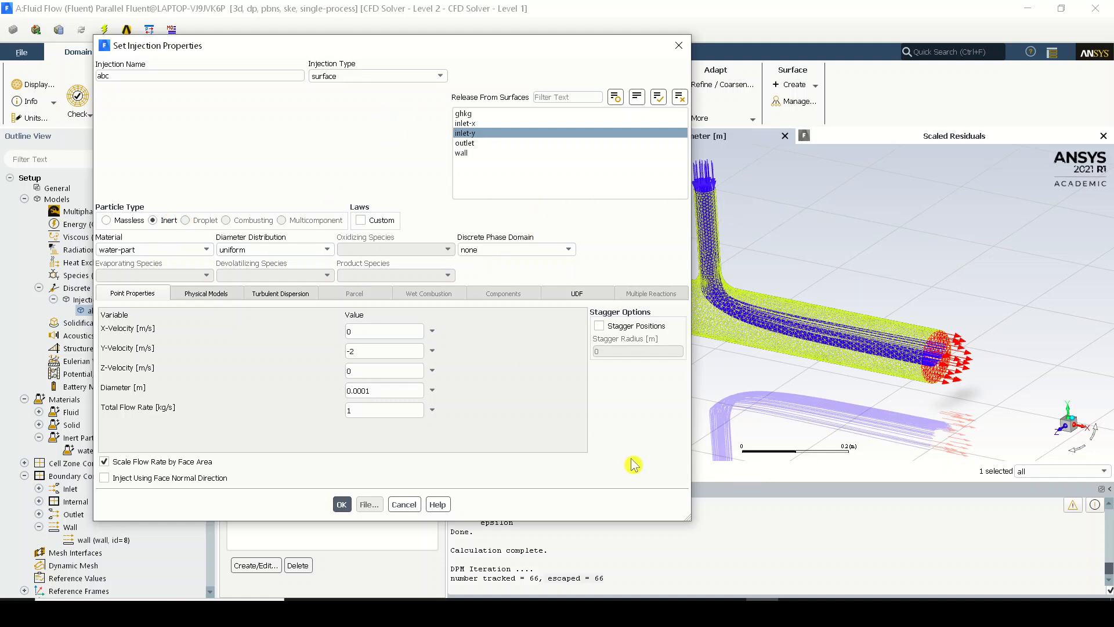
Switch to the browser's Particle Types page and add its URL on a new line in the Notepad link list.
left_click(633, 612)
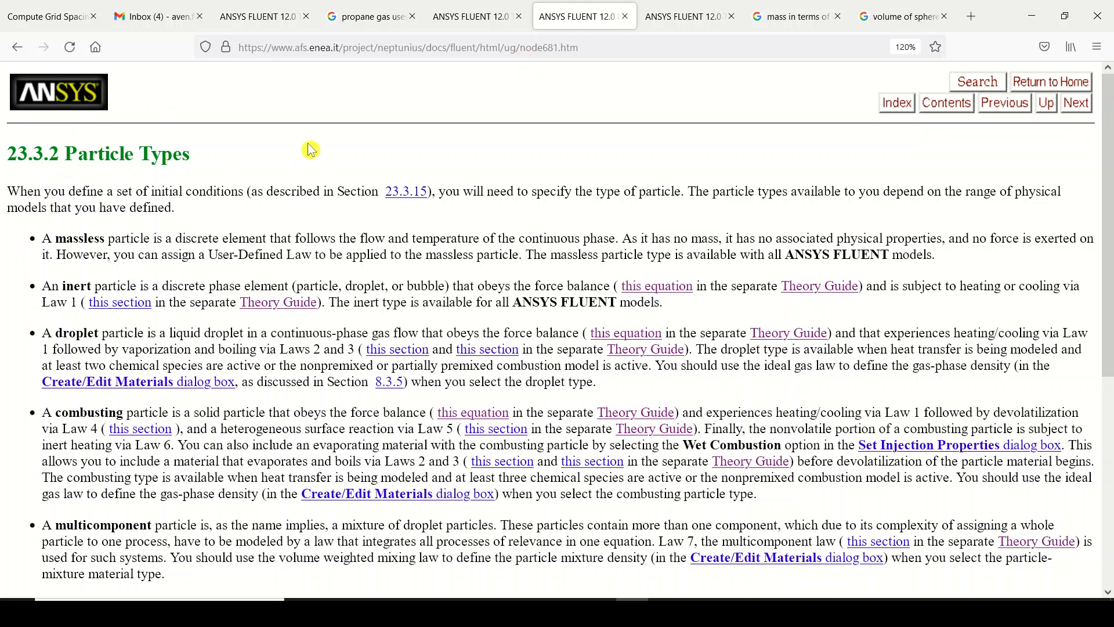
left_click(394, 51)
key("ctrl+c")
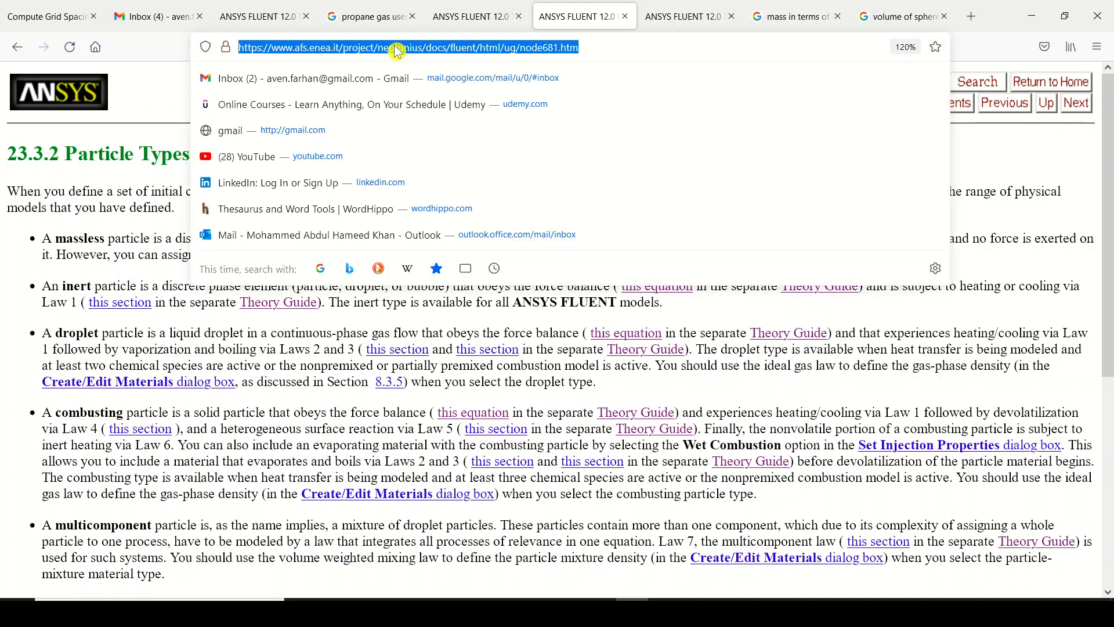
key("alt+Tab")
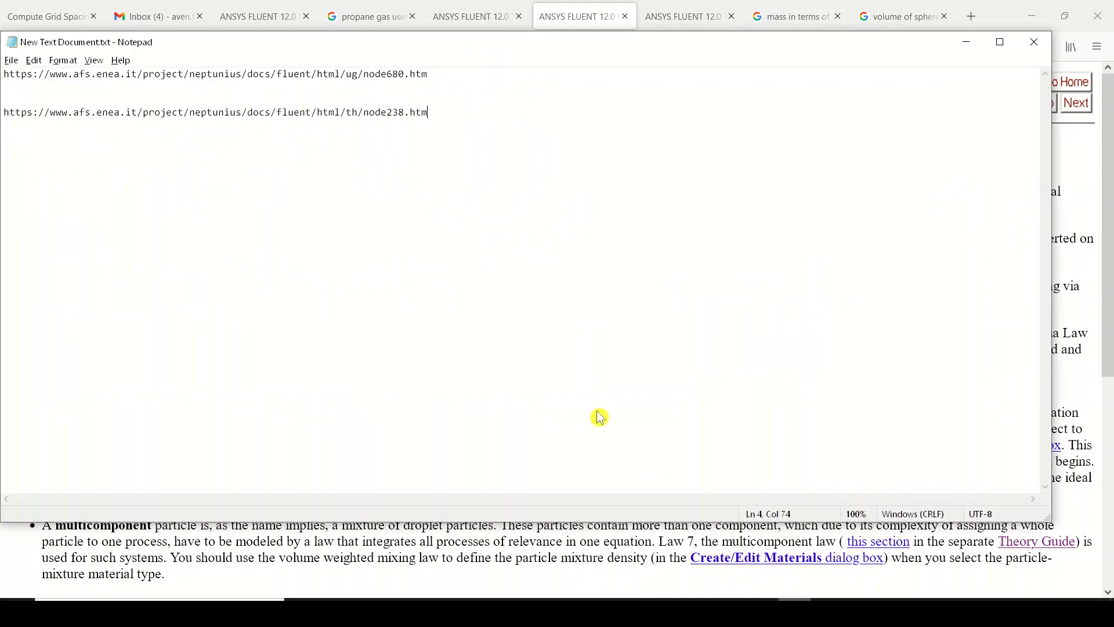
key("Return")
key("ctrl+v")
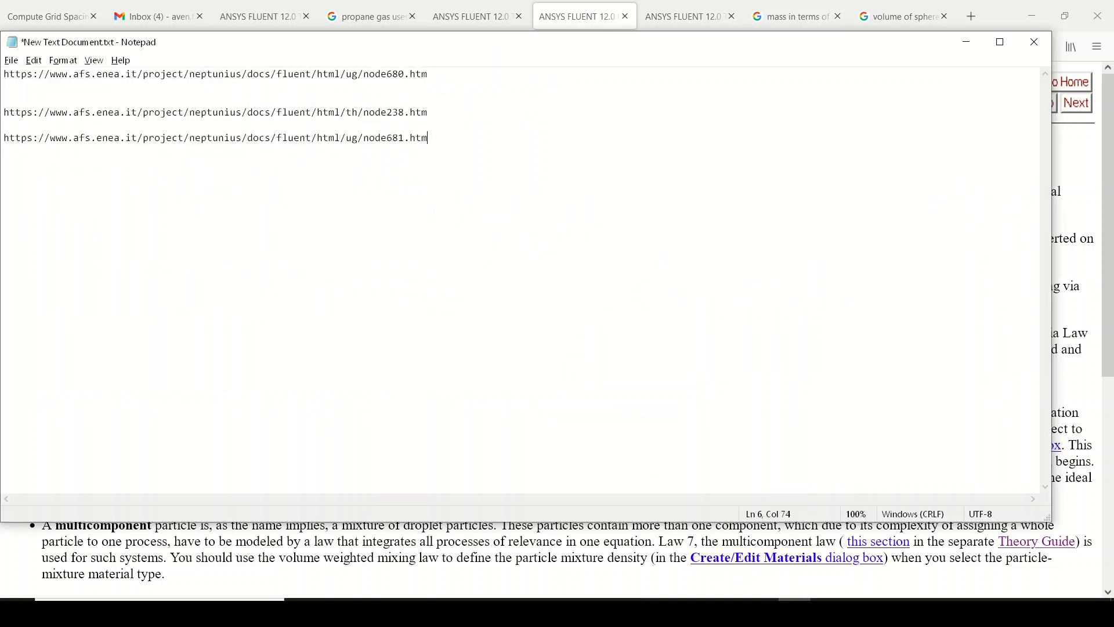
left_click(965, 42)
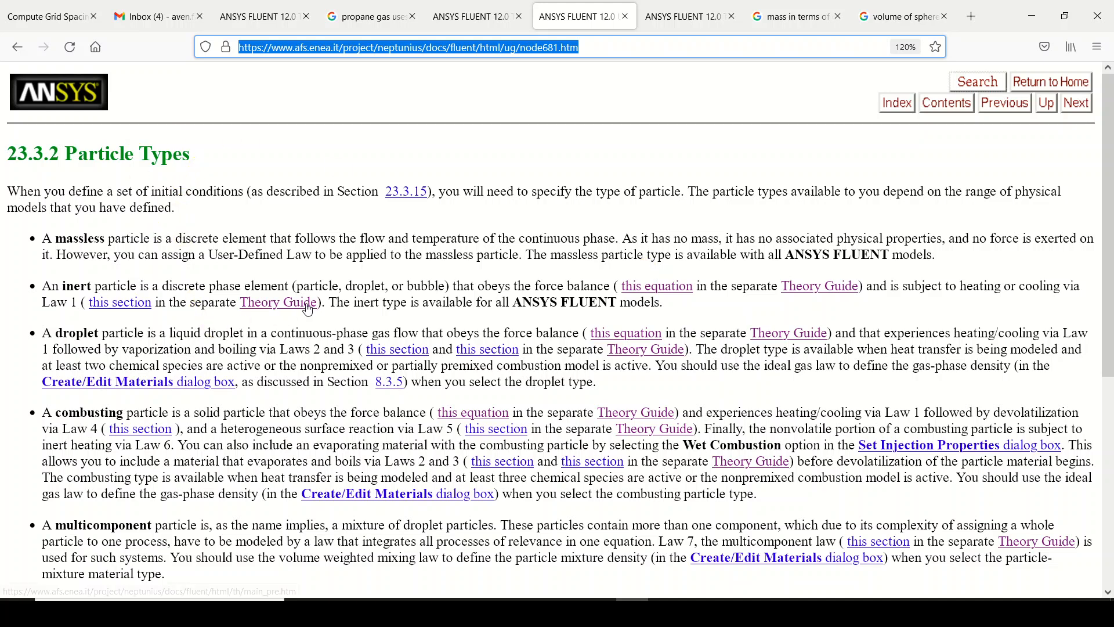
Review the inert particle description on the Particle Types page and open its linked Law 1 section.
left_click_drag(52, 286, 478, 299)
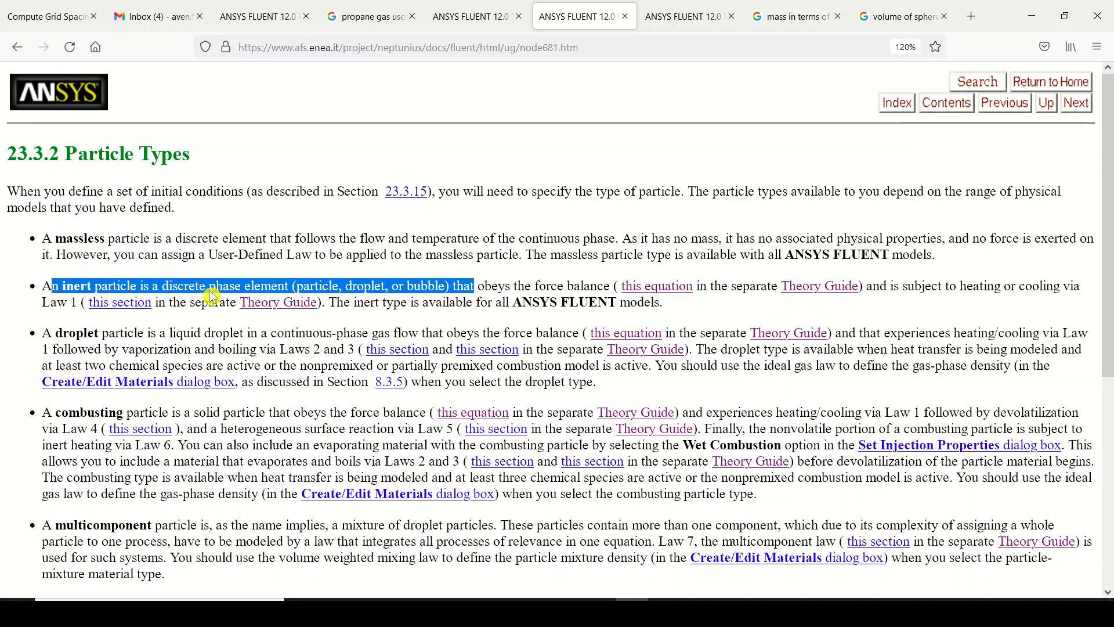
left_click(281, 294)
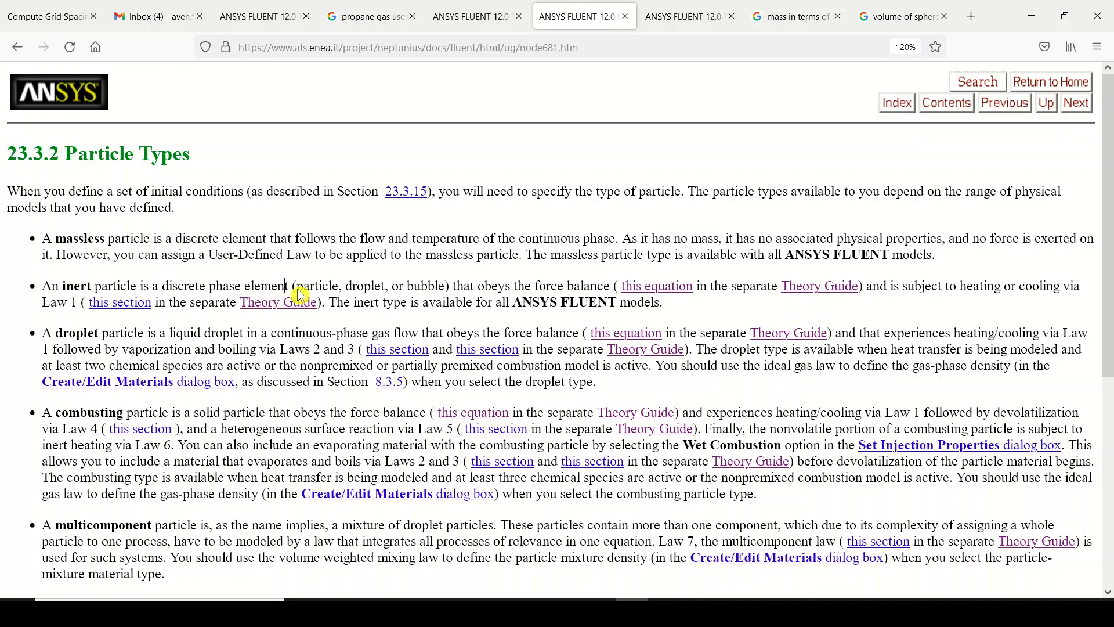
left_click_drag(296, 289, 607, 296)
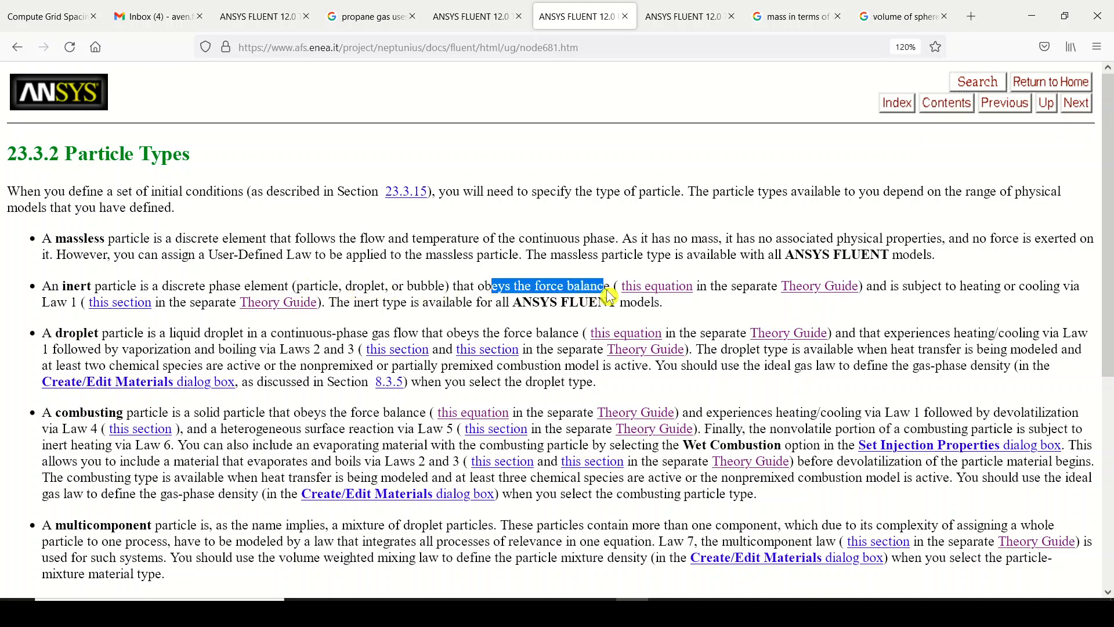
left_click(682, 17)
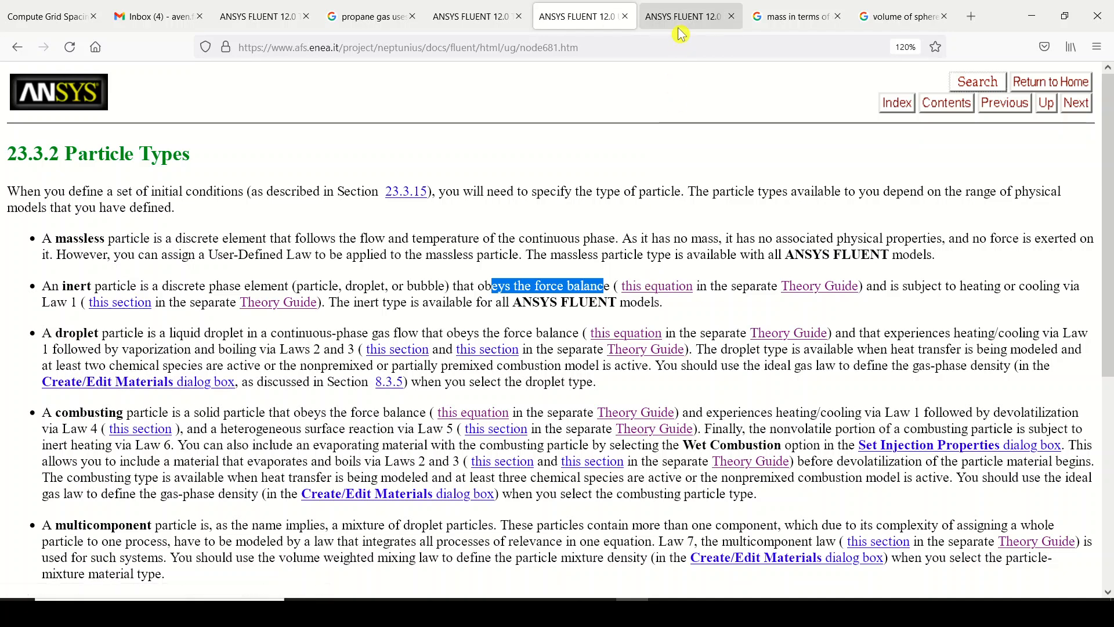
scroll(337, 280, "down", 5)
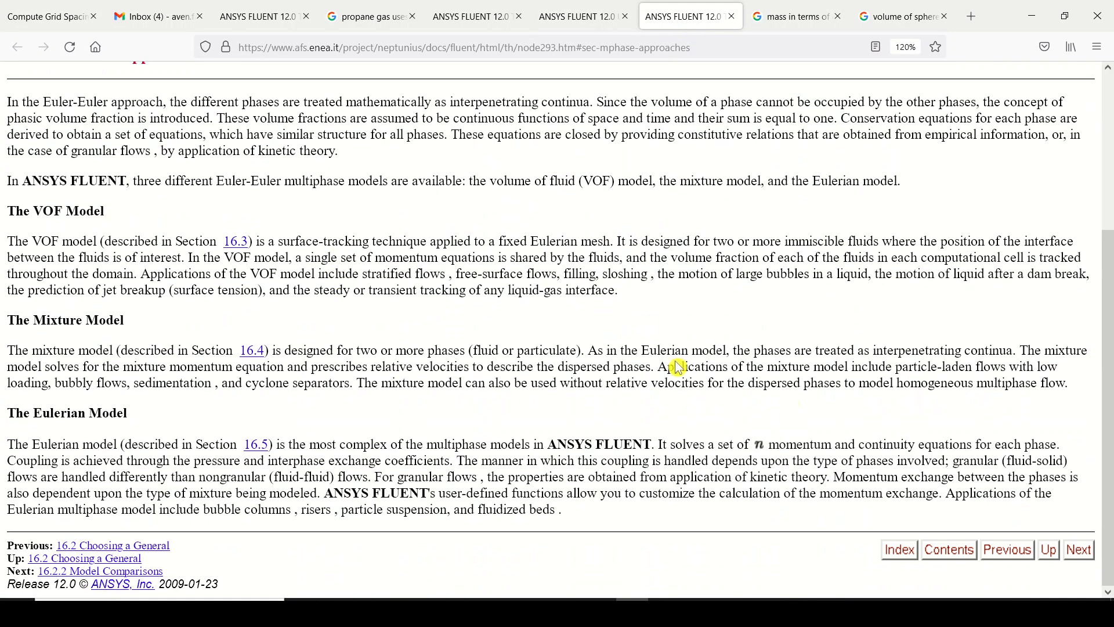
left_click(580, 16)
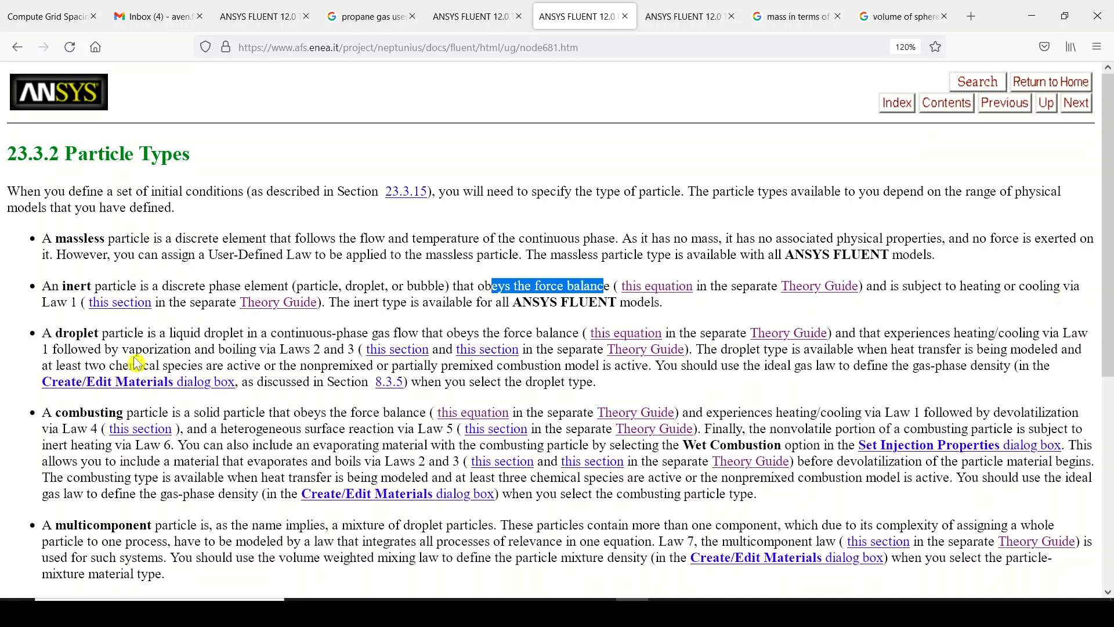
left_click(146, 308)
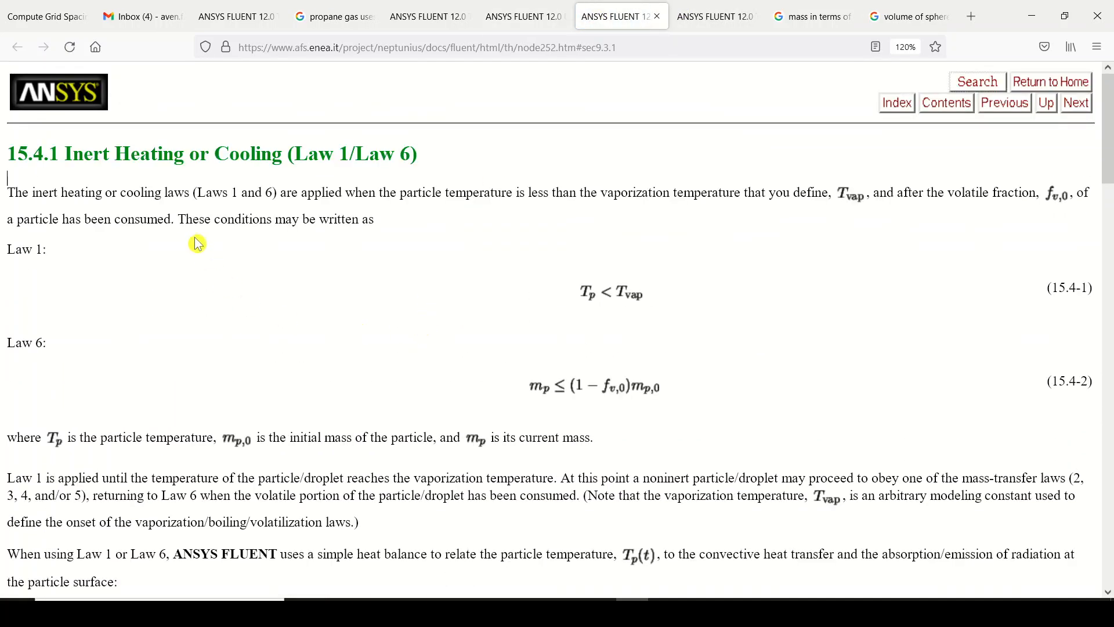
Return to Fluent, inspect the custom particle laws of injection abc, and close its properties without applying changes.
left_click(762, 612)
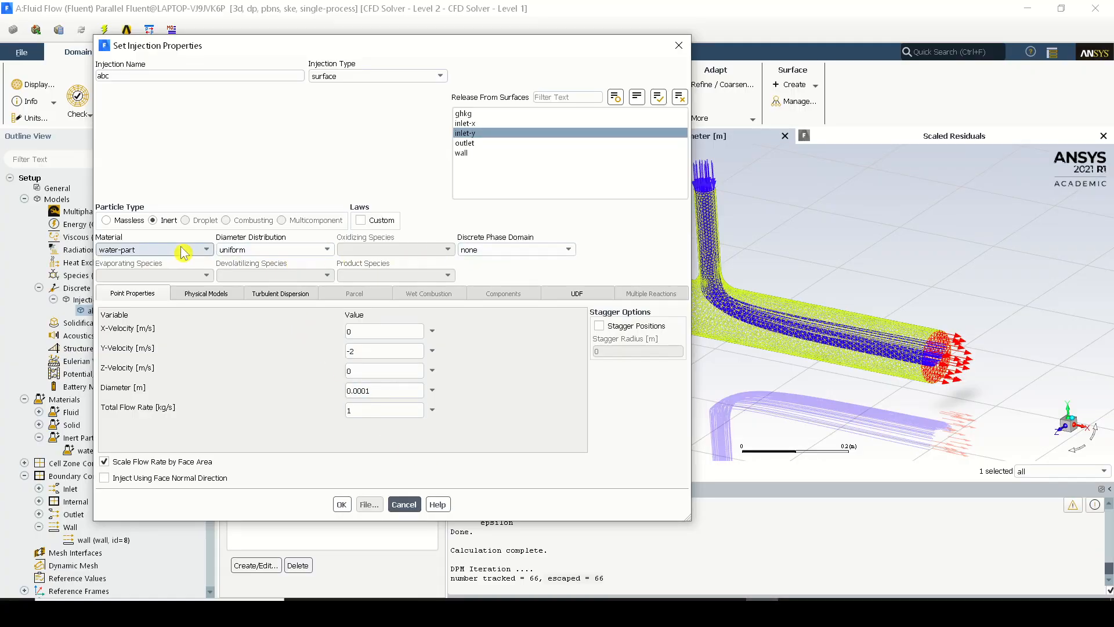
left_click(376, 220)
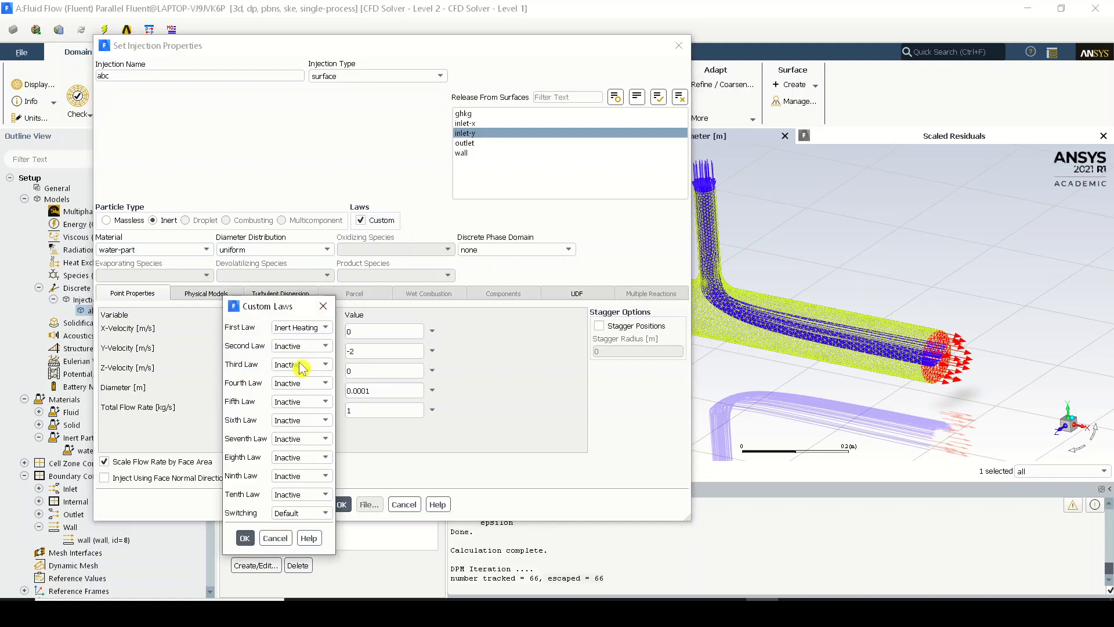
left_click(276, 538)
left_click(360, 220)
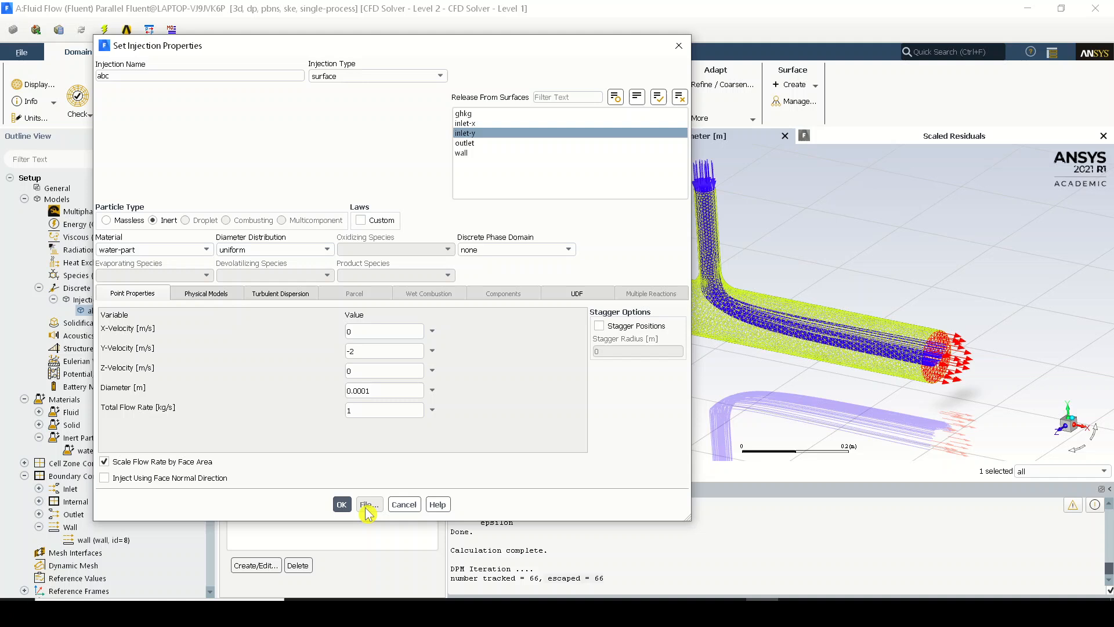
left_click(404, 504)
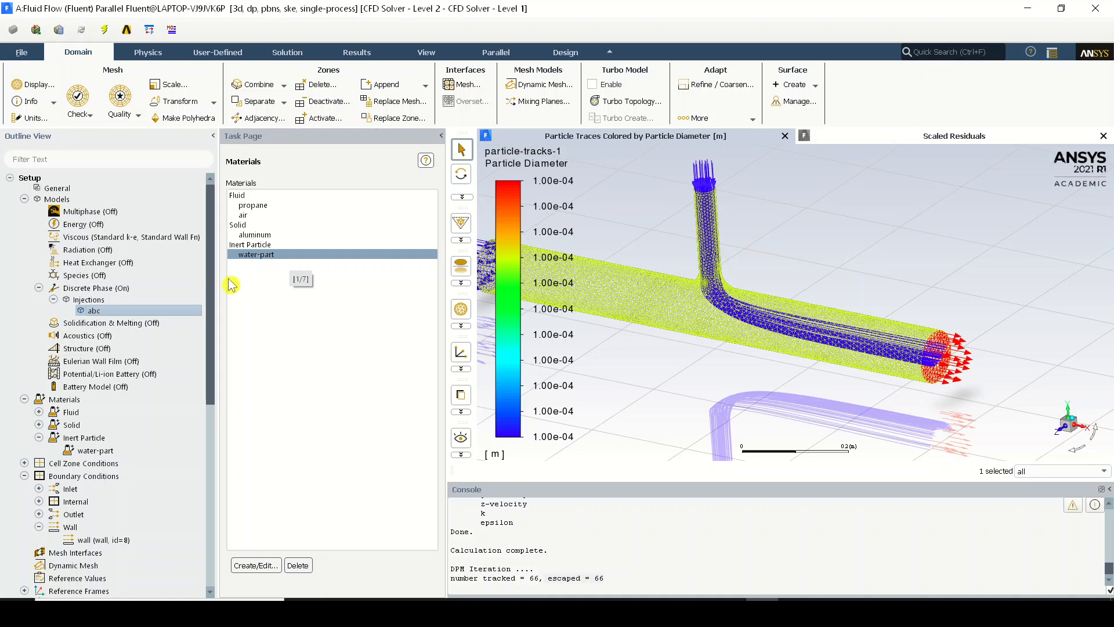
Reopen the properties of injection abc and set its diameter distribution to rosin-rammler.
double_click(96, 311)
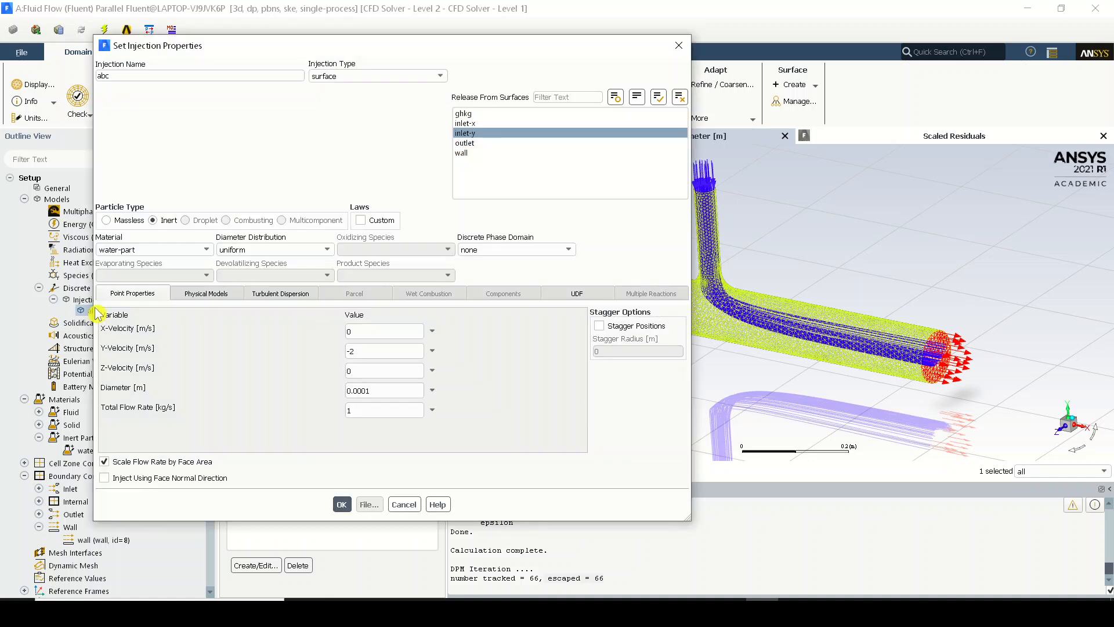
left_click_drag(298, 54, 445, 55)
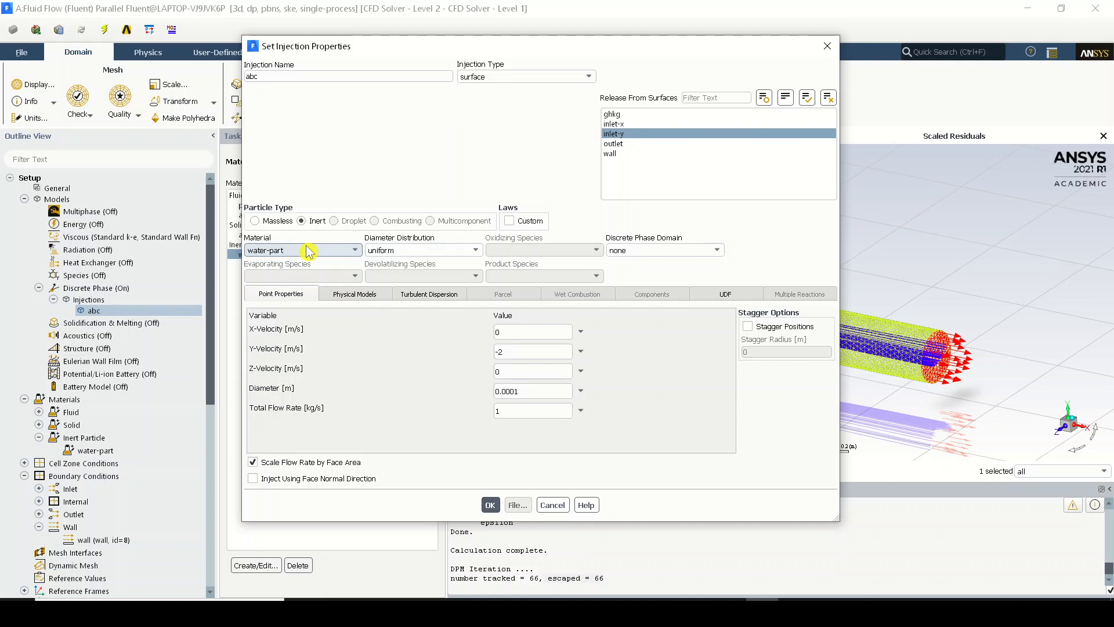
left_click(436, 250)
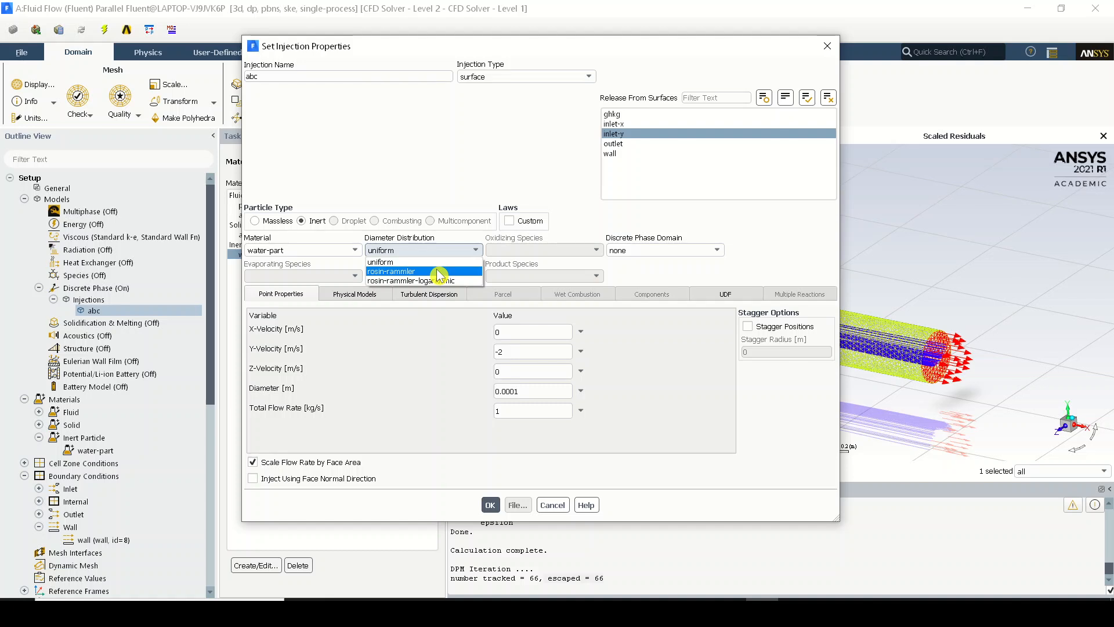
left_click(439, 271)
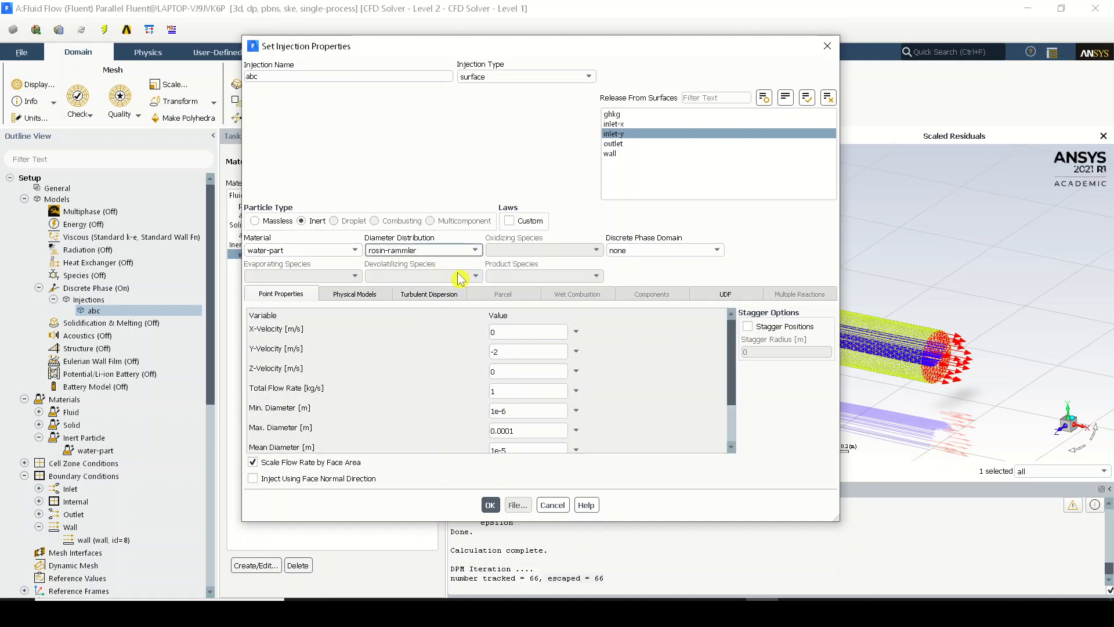
Switch to the browser and open section 23.3.13 on the Rosin-Rammler diameter distribution method from the Setting Initial Conditions contents.
left_click(652, 614)
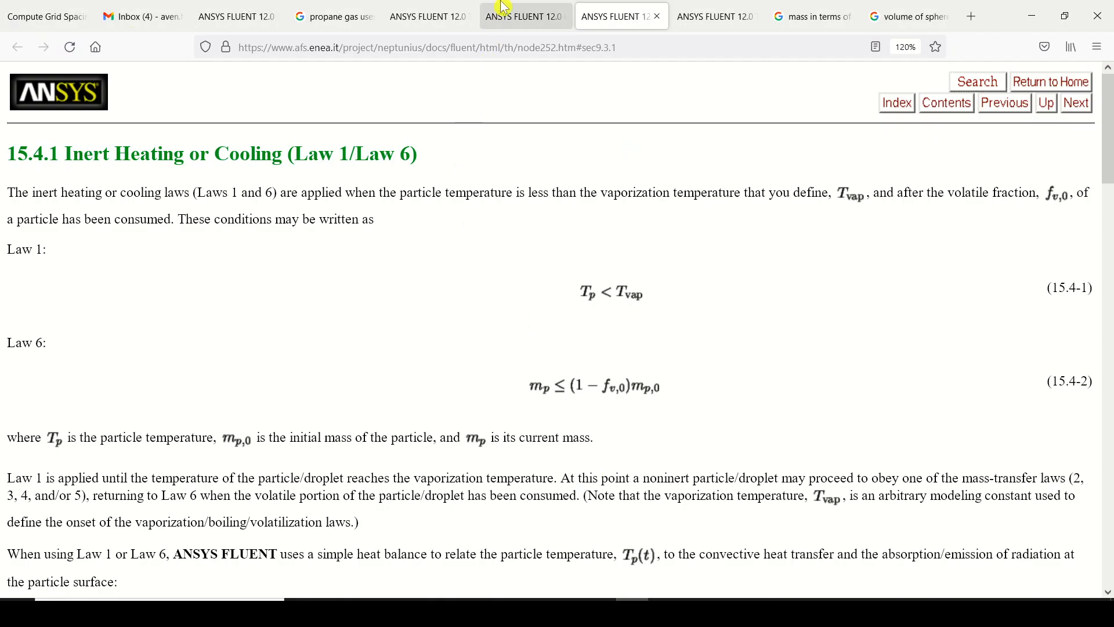
left_click(525, 7)
scroll(432, 290, "down", 5)
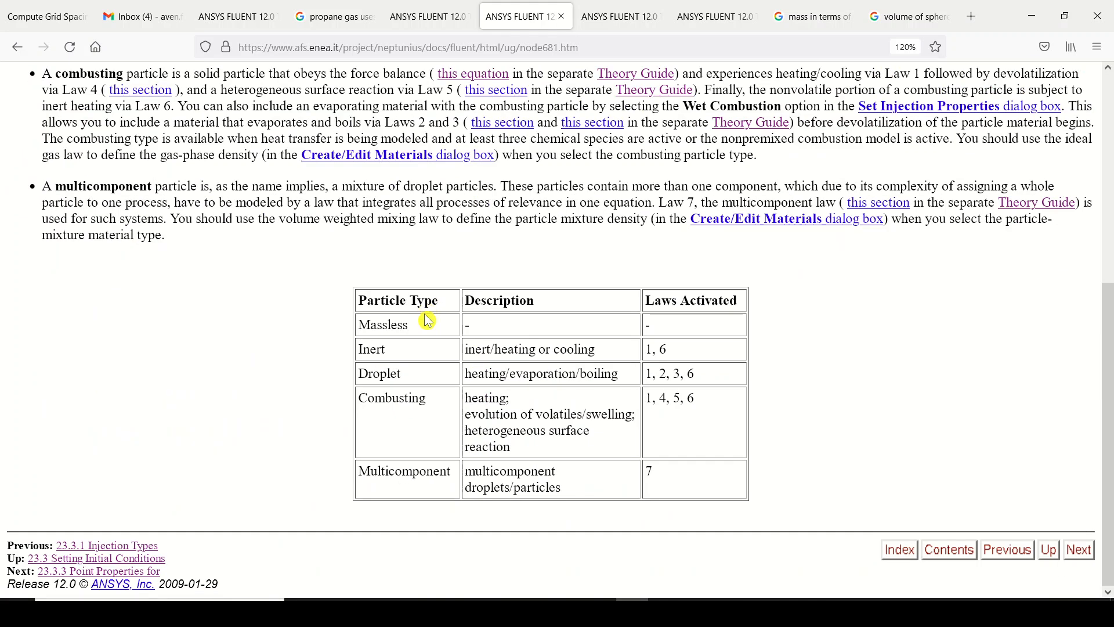
left_click(1081, 551)
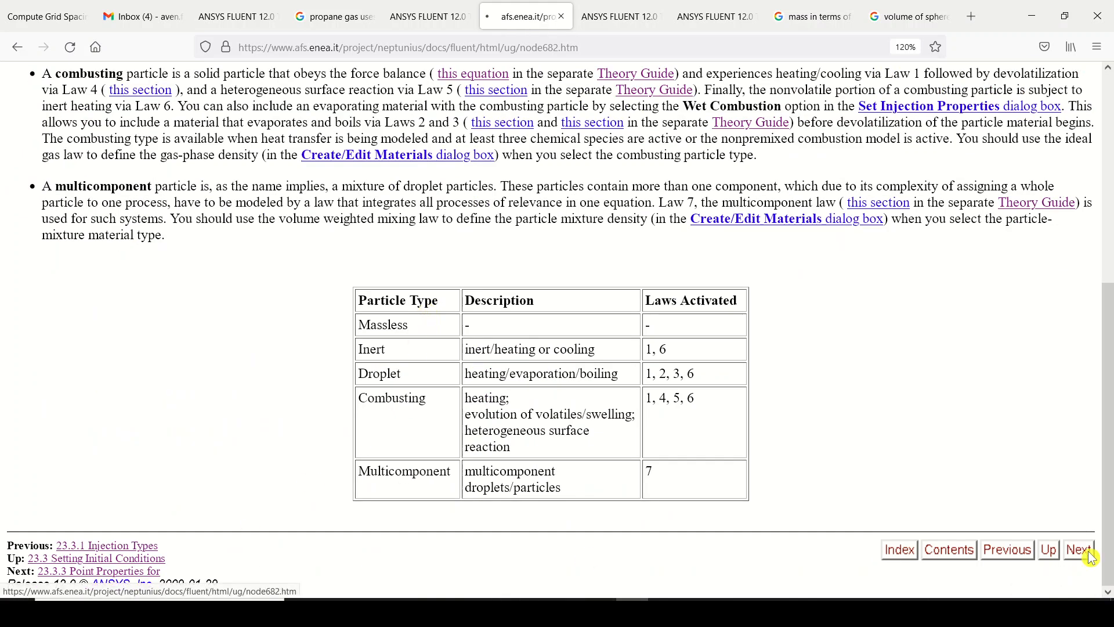
left_click(16, 46)
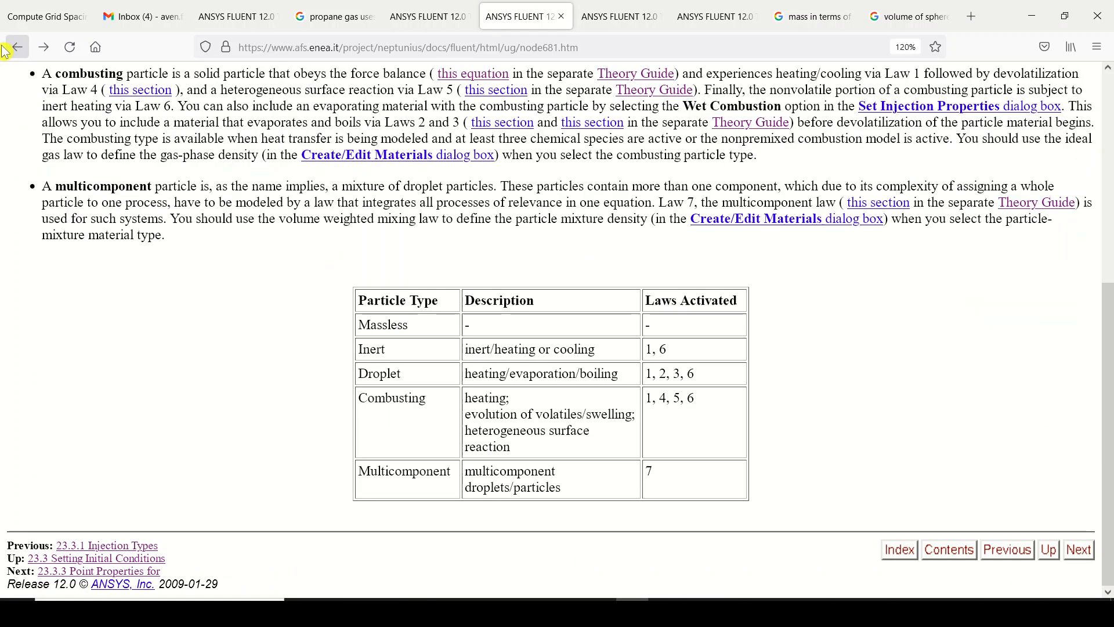
left_click(16, 47)
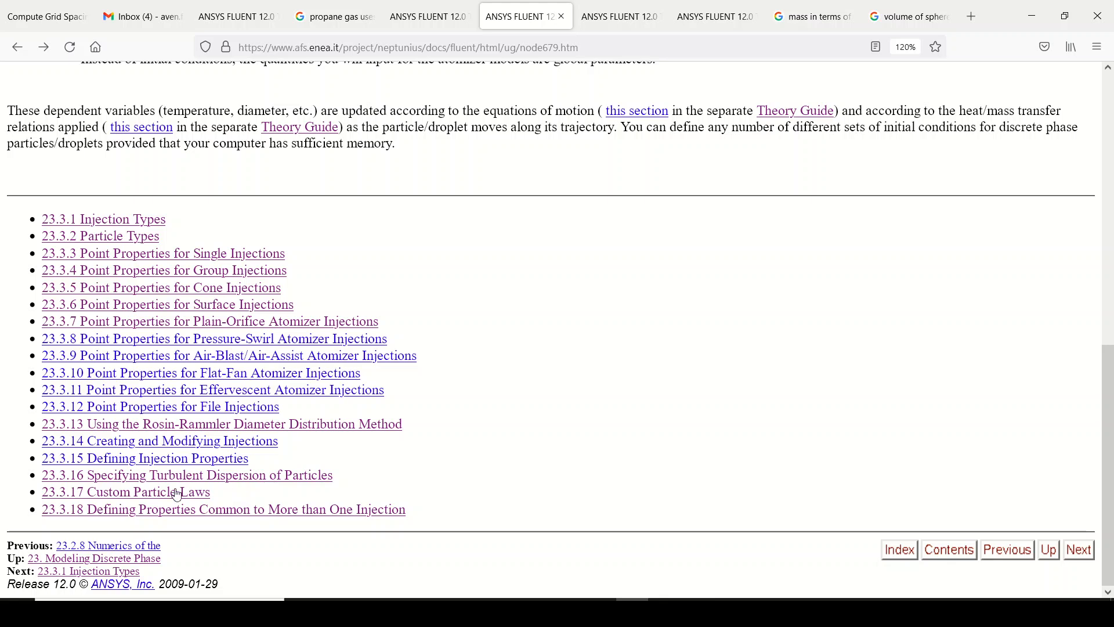
left_click(168, 425)
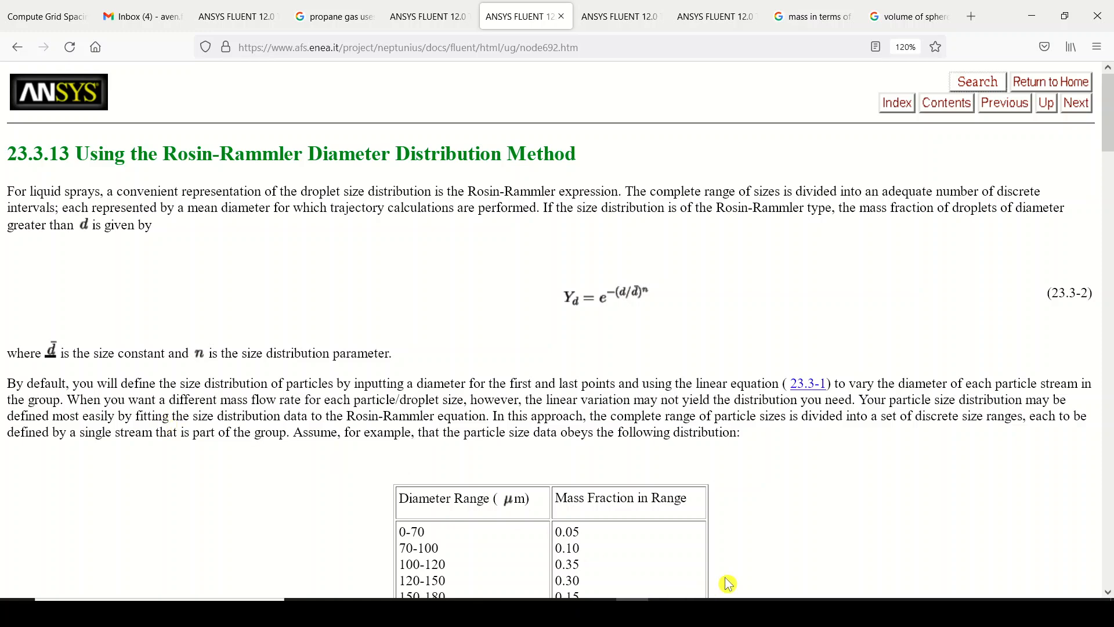
Switch to Fluent to discard the property changes of injection abc, and return to the Rosin-Rammler page in the browser.
left_click(762, 613)
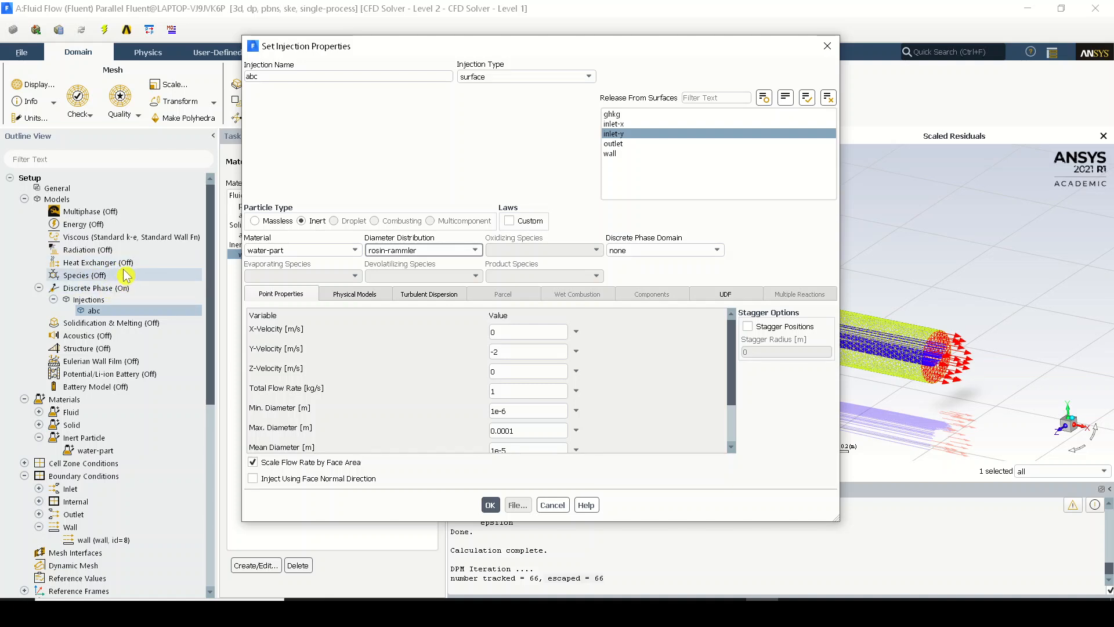
left_click(552, 505)
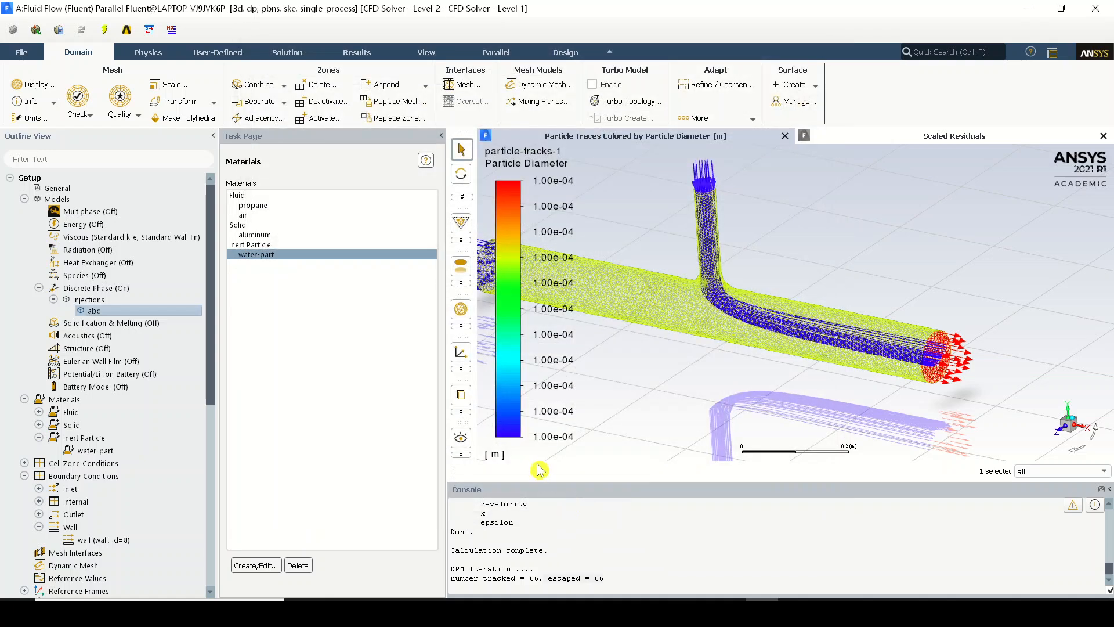
left_click(633, 612)
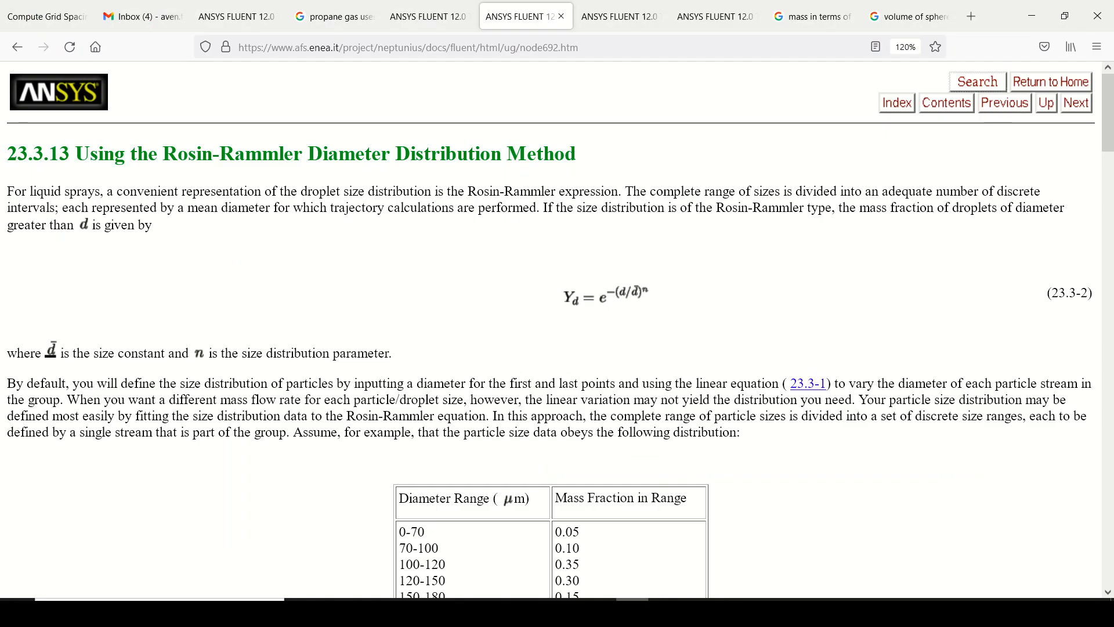